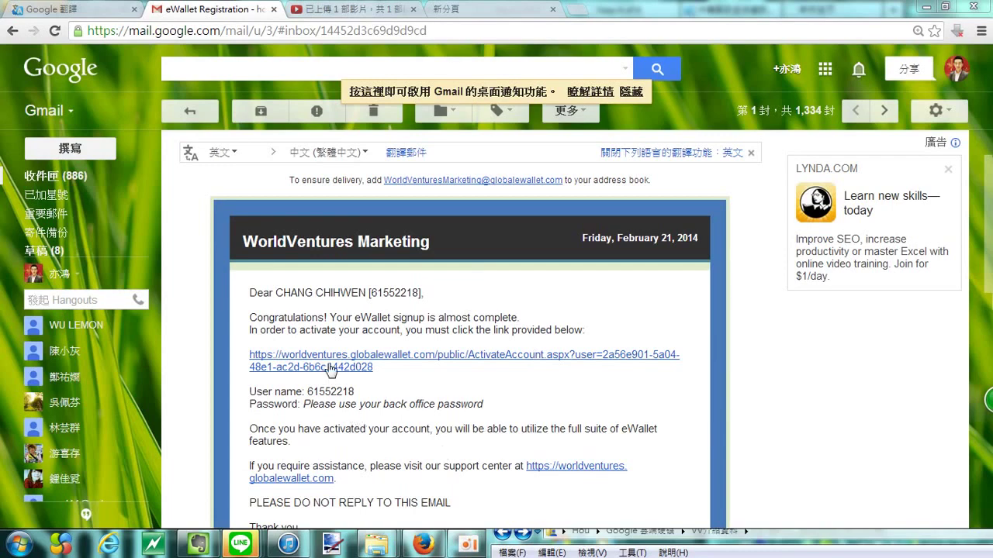
Step: Open the ActivateAccount link from the eWallet Registration email in a new tab
{"action": "left_click", "coordinate": [334, 366]}
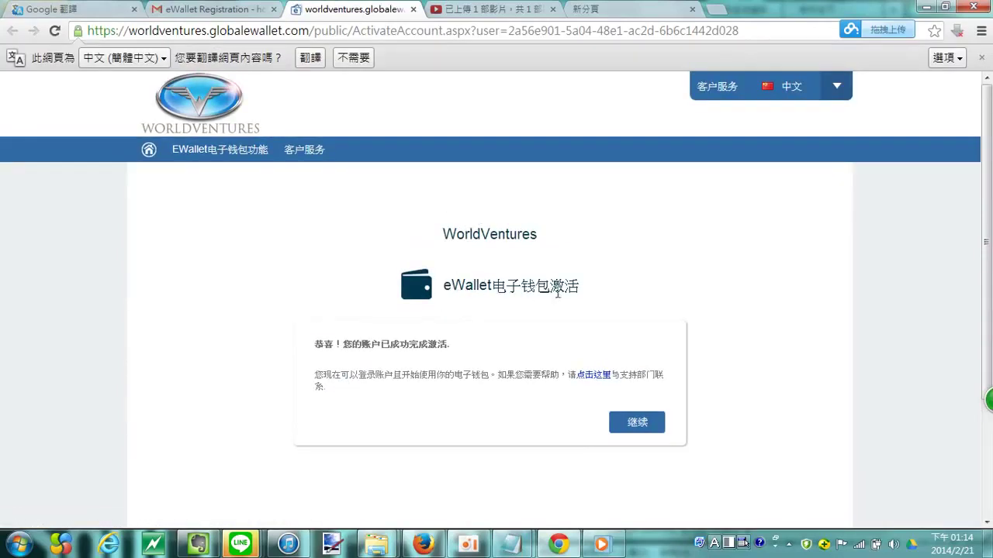
Step: Continue past the activation notice and enter the member username and password in Member Login
{"action": "left_click", "coordinate": [639, 421]}
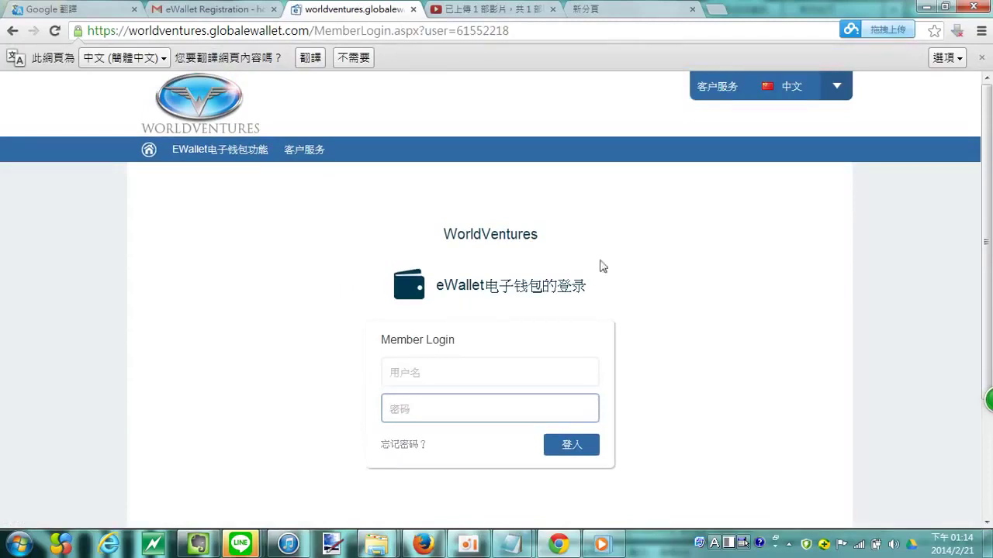
{"action": "left_click", "coordinate": [448, 383]}
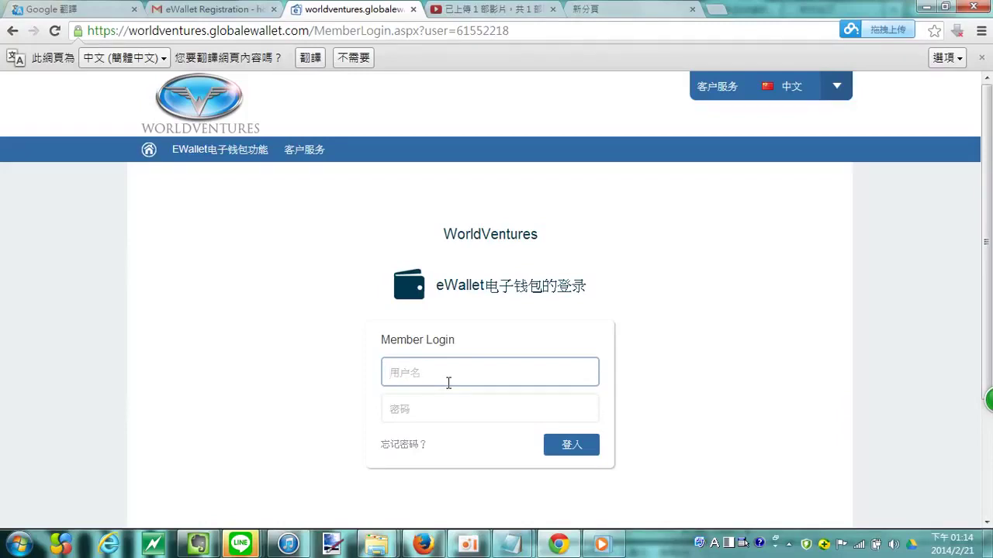
{"action": "type", "text": "61552218"}
{"action": "key", "text": "Tab"}
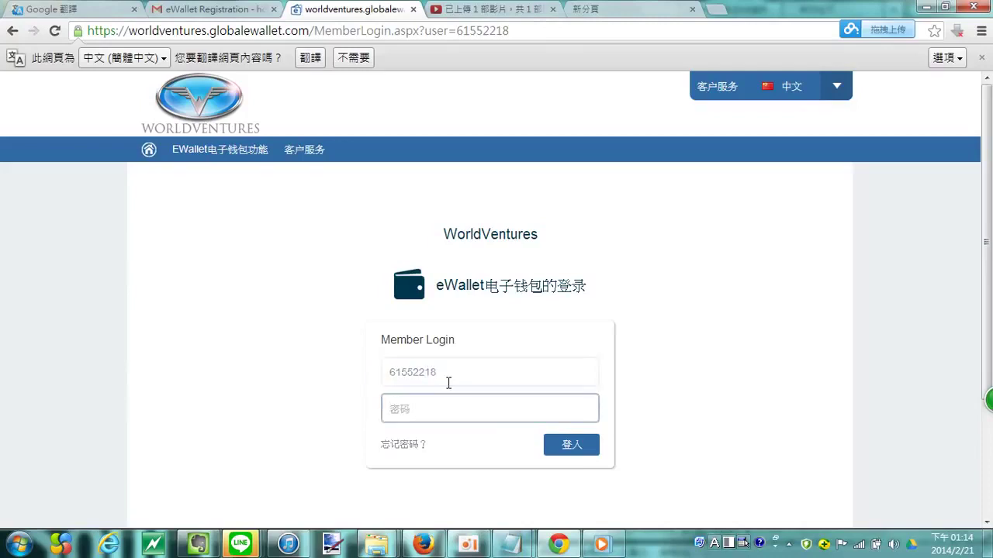
{"action": "type", "text": "•"}
Step: Sign in and tick the Step 1 company-name acknowledgement checkbox
{"action": "left_click", "coordinate": [588, 454]}
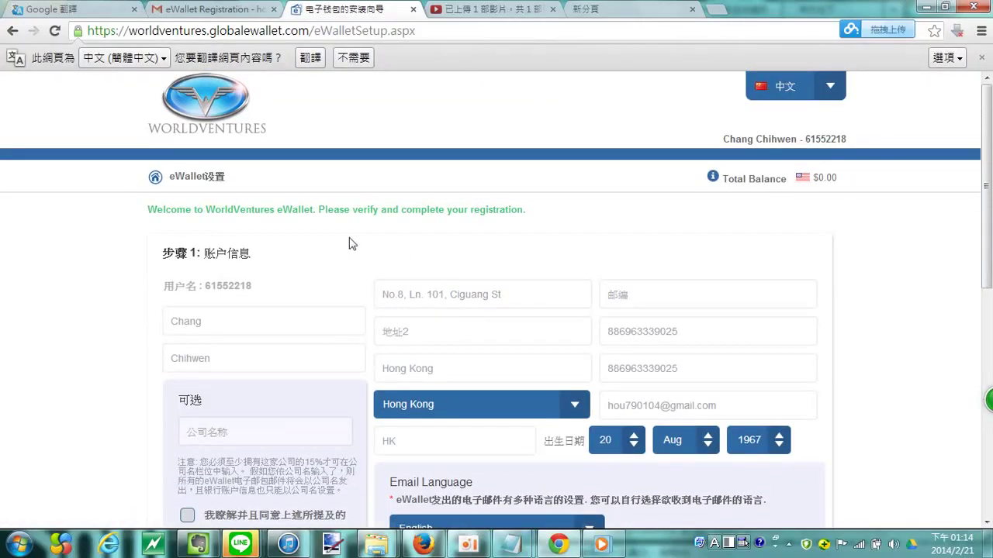
{"action": "scroll", "coordinate": [789, 367], "scroll_direction": "down", "scroll_amount": 2}
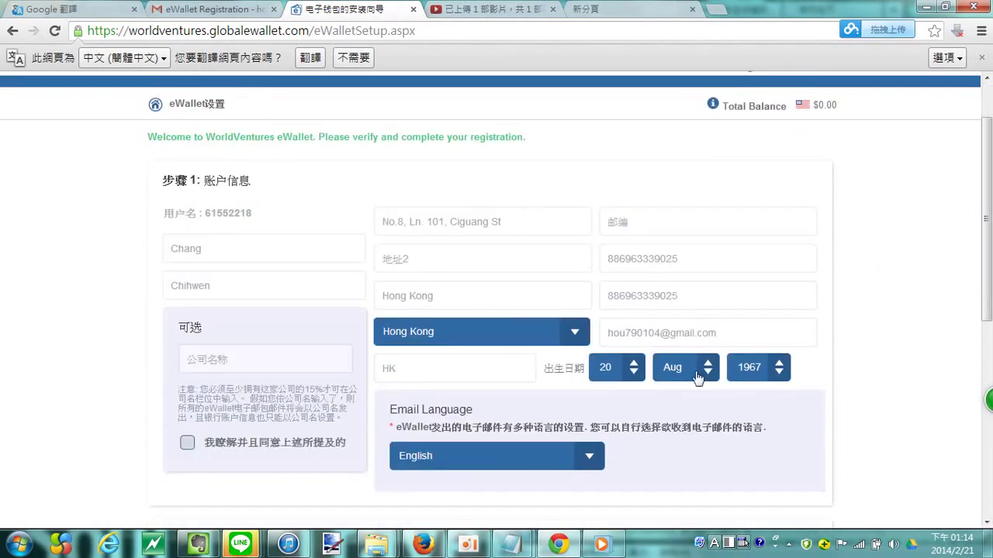
{"action": "scroll", "coordinate": [698, 257], "scroll_direction": "down", "scroll_amount": 3}
{"action": "scroll", "coordinate": [636, 263], "scroll_direction": "up", "scroll_amount": 2}
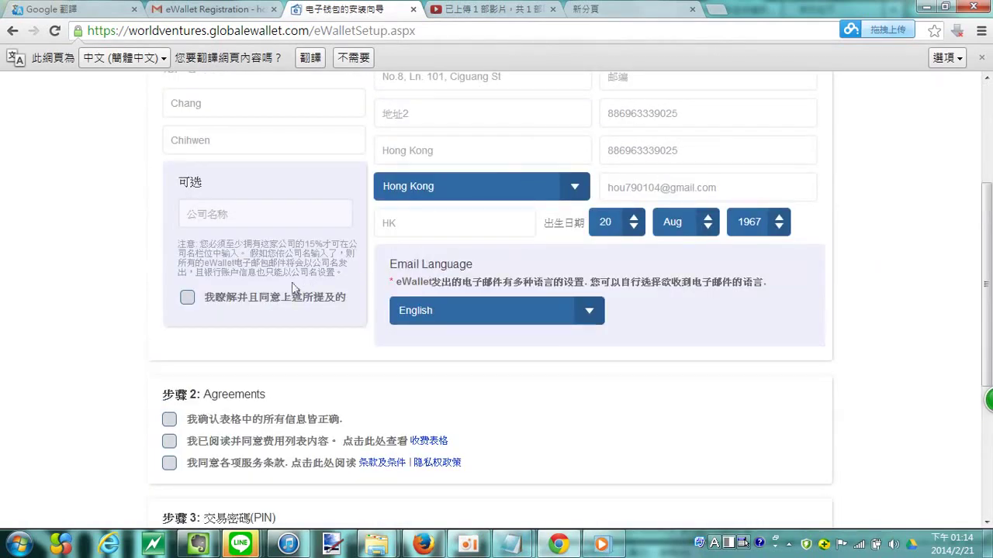
{"action": "scroll", "coordinate": [214, 302], "scroll_direction": "up", "scroll_amount": 1}
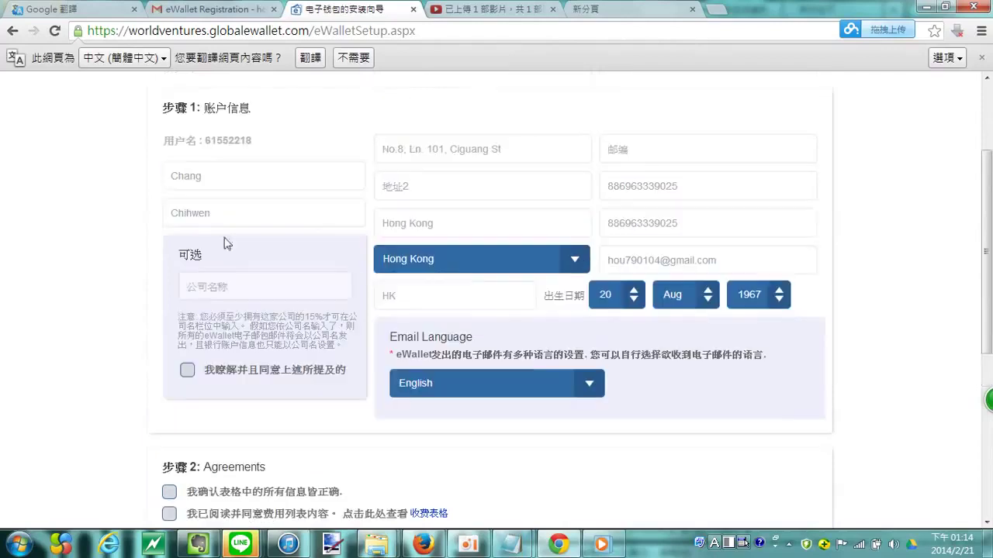
{"action": "left_click", "coordinate": [187, 371]}
Step: Tick the three Step 2 agreements: information correct, fee schedule, and terms and privacy policy
{"action": "scroll", "coordinate": [321, 372], "scroll_direction": "down", "scroll_amount": 1}
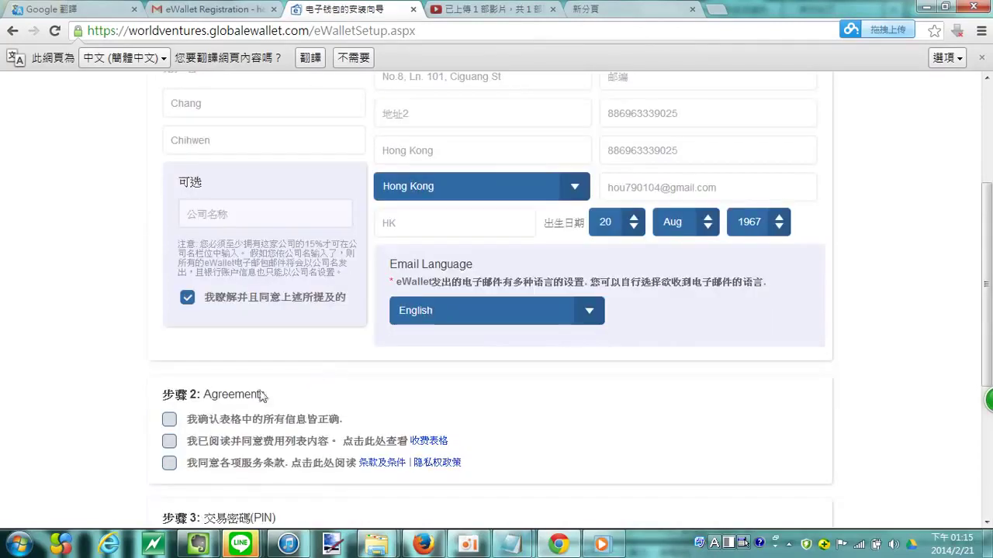
{"action": "left_click", "coordinate": [169, 419]}
{"action": "left_click", "coordinate": [169, 441]}
{"action": "left_click", "coordinate": [169, 463]}
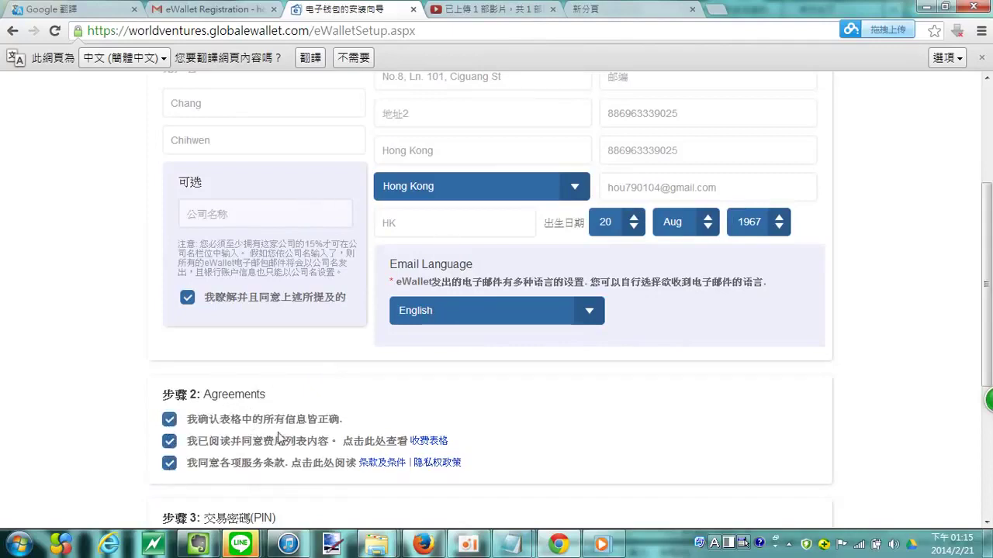
{"action": "scroll", "coordinate": [386, 409], "scroll_direction": "down", "scroll_amount": 1}
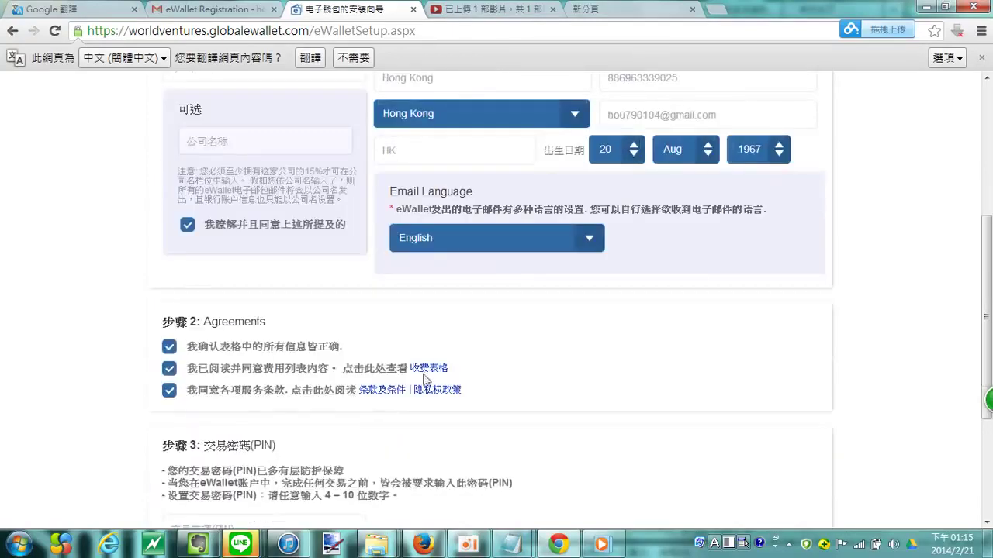
{"action": "scroll", "coordinate": [397, 403], "scroll_direction": "down", "scroll_amount": 2}
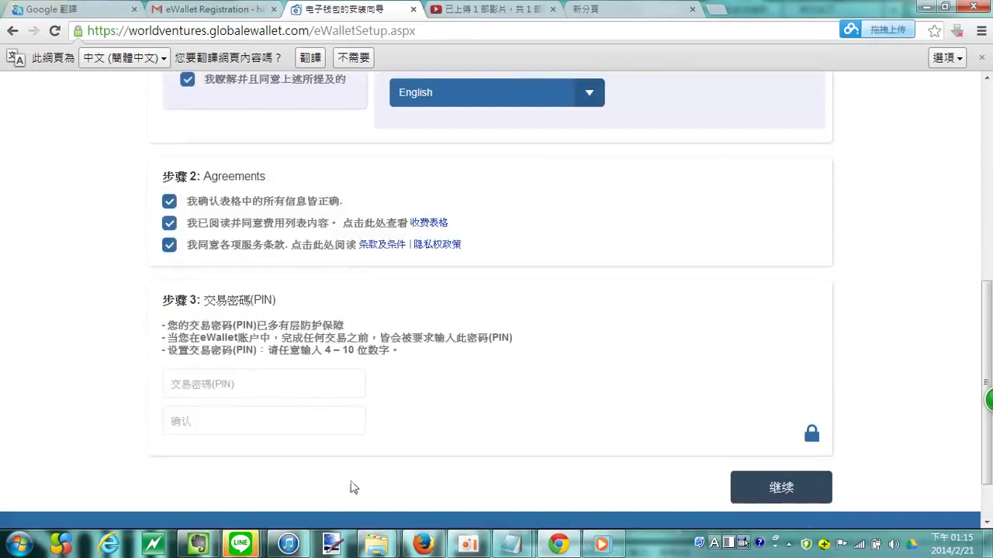
{"action": "left_click", "coordinate": [301, 396]}
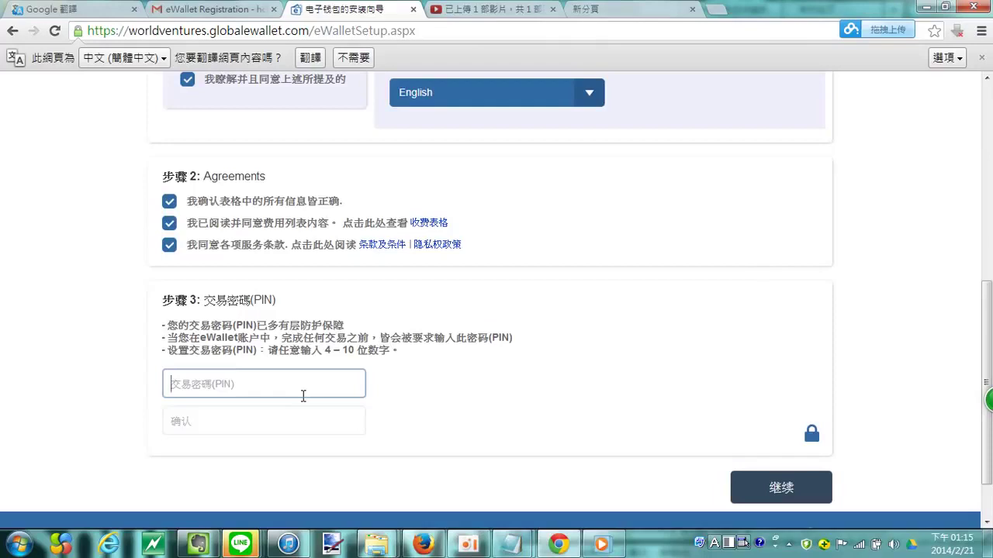
Step: Enter the 8-digit transaction PIN in both the 交易密碼(PIN) and 确认 fields
{"action": "type", "text": "1"}
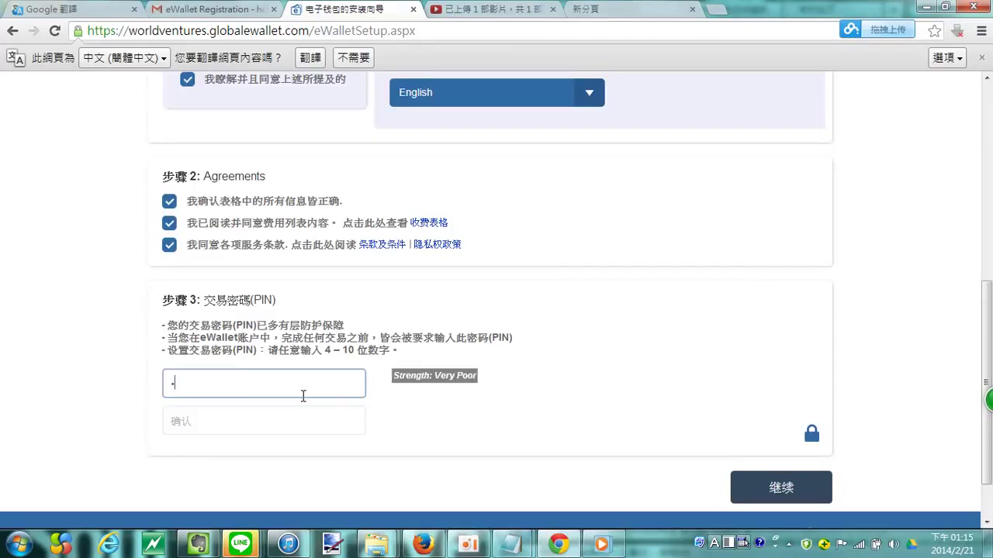
{"action": "type", "text": "234"}
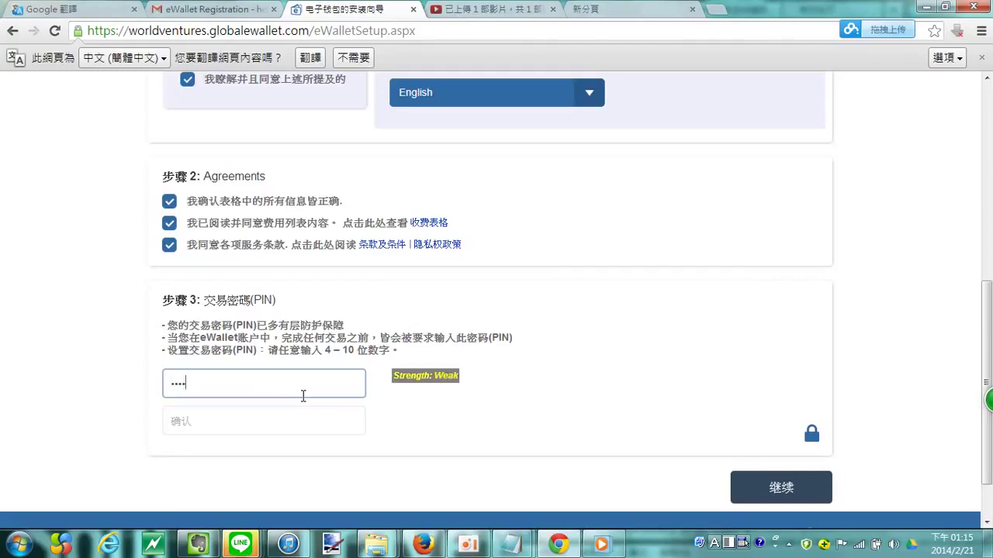
{"action": "type", "text": "5678"}
{"action": "key", "text": "Tab"}
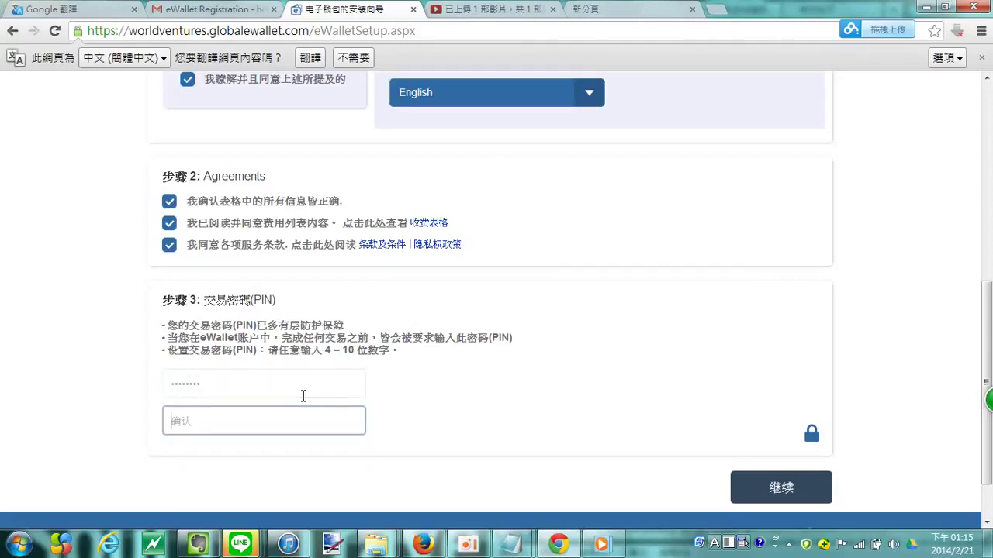
{"action": "type", "text": "12345678"}
{"action": "left_click", "coordinate": [770, 490]}
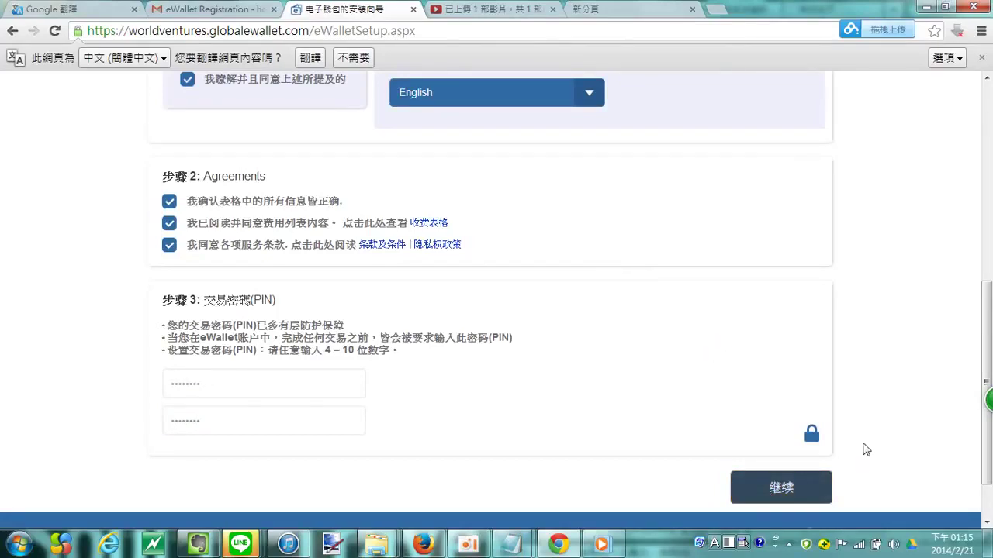
{"action": "scroll", "coordinate": [736, 439], "scroll_direction": "up", "scroll_amount": 2}
{"action": "scroll", "coordinate": [633, 422], "scroll_direction": "down", "scroll_amount": 3}
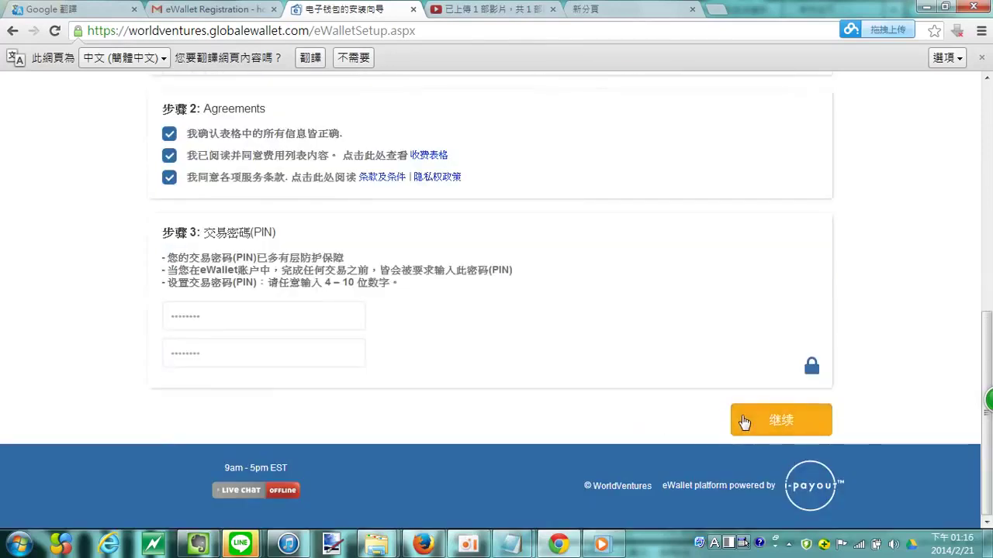
Step: Fill in the postal code and e-mail address fields, then submit the setup form with 继续
{"action": "left_click", "coordinate": [745, 423]}
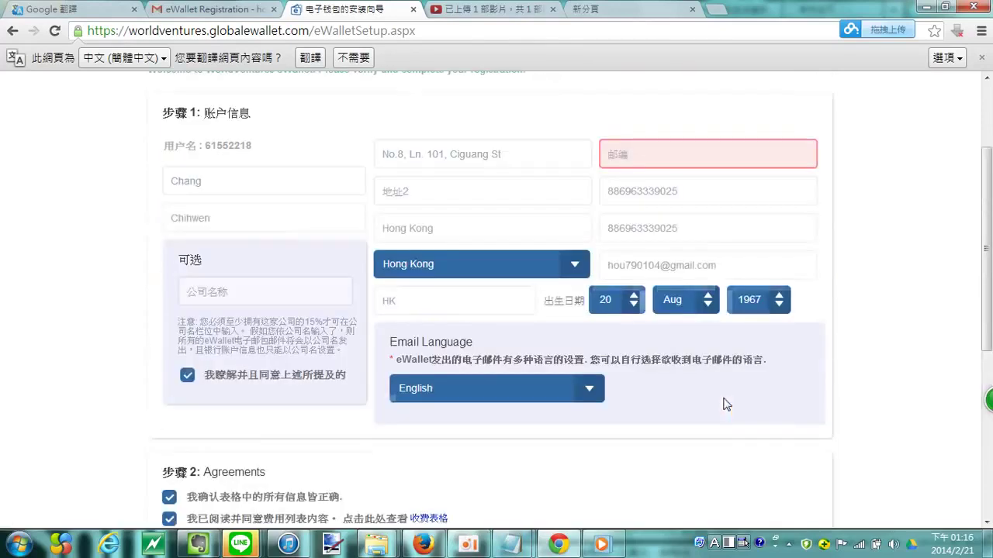
{"action": "left_click", "coordinate": [683, 161]}
{"action": "left_click", "coordinate": [731, 271]}
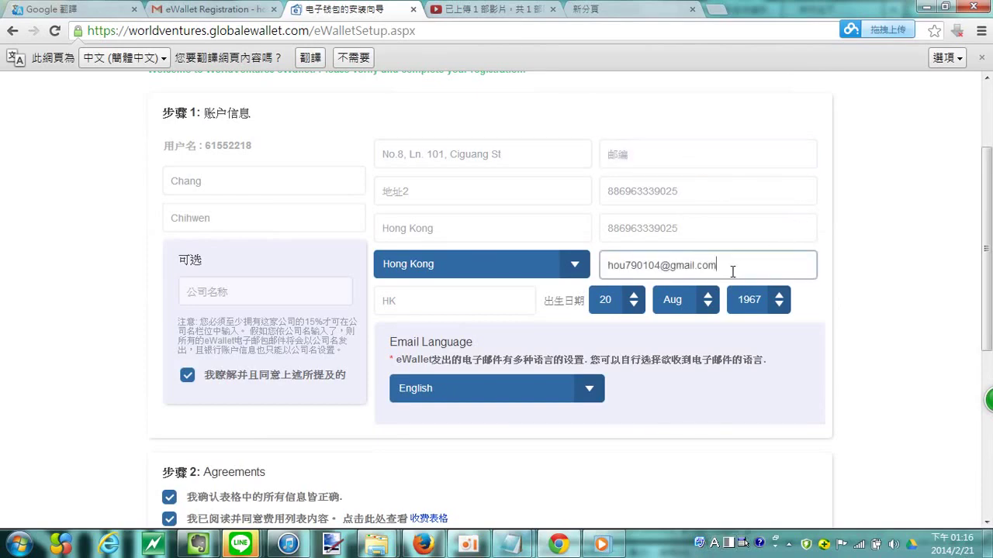
{"action": "scroll", "coordinate": [547, 431], "scroll_direction": "down", "scroll_amount": 5}
{"action": "scroll", "coordinate": [557, 446], "scroll_direction": "up", "scroll_amount": 6}
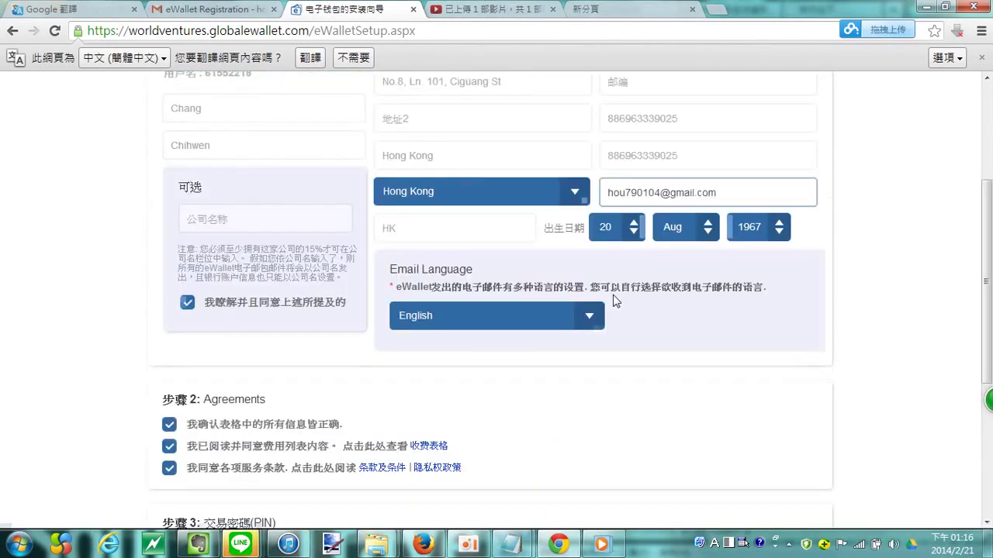
{"action": "left_click", "coordinate": [658, 224]}
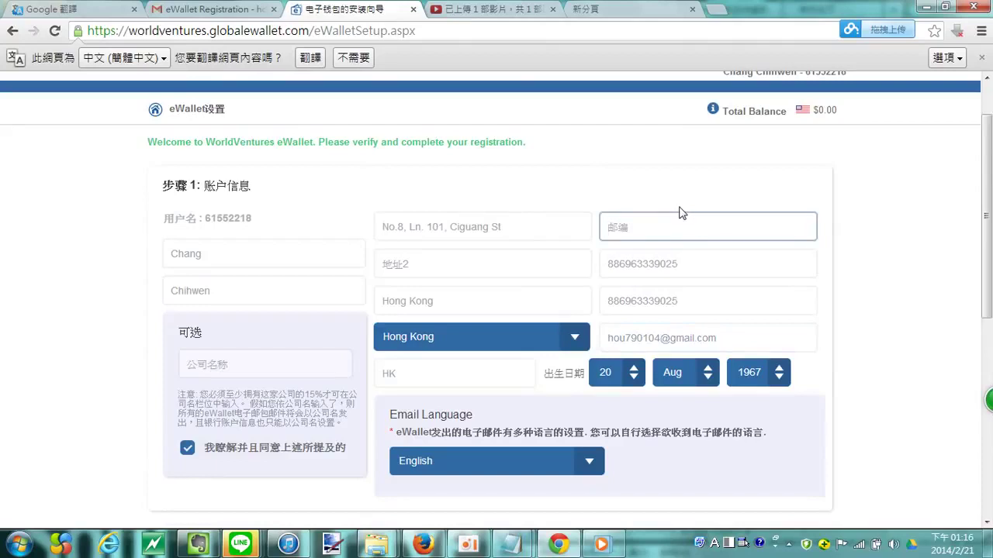
{"action": "scroll", "coordinate": [787, 282], "scroll_direction": "down", "scroll_amount": 4}
{"action": "scroll", "coordinate": [787, 282], "scroll_direction": "down", "scroll_amount": 2}
{"action": "left_click", "coordinate": [758, 419]}
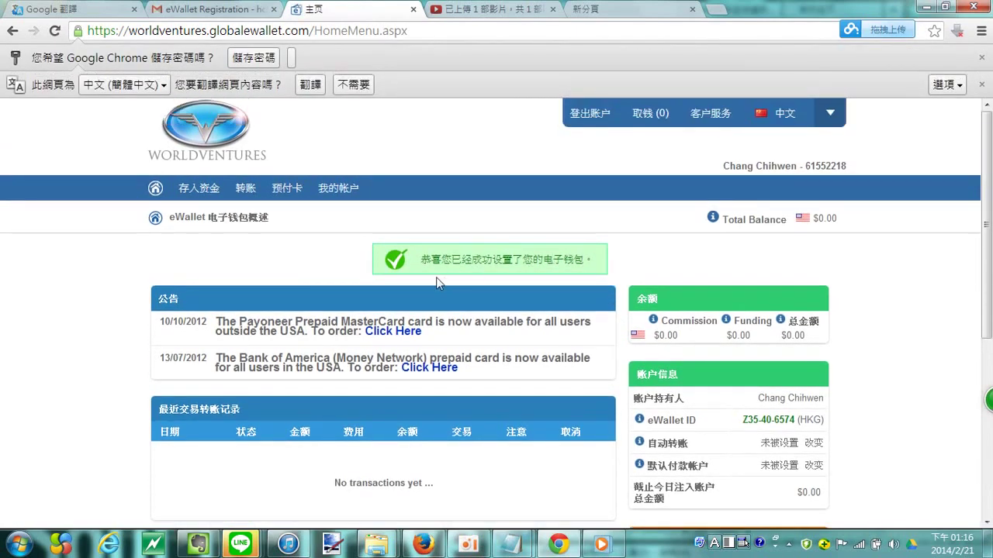
Step: Select the setup success message, then close the eWallet 主页 tab
{"action": "left_click_drag", "start_coordinate": [421, 262], "coordinate": [599, 263]}
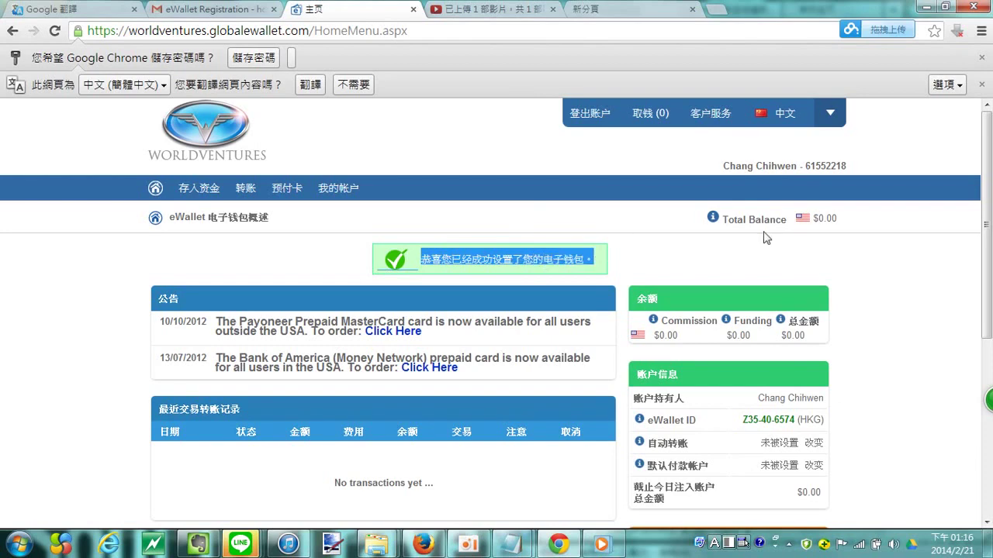
{"action": "scroll", "coordinate": [779, 231], "scroll_direction": "down", "scroll_amount": 4}
{"action": "scroll", "coordinate": [744, 202], "scroll_direction": "up", "scroll_amount": 4}
{"action": "left_click", "coordinate": [412, 9]}
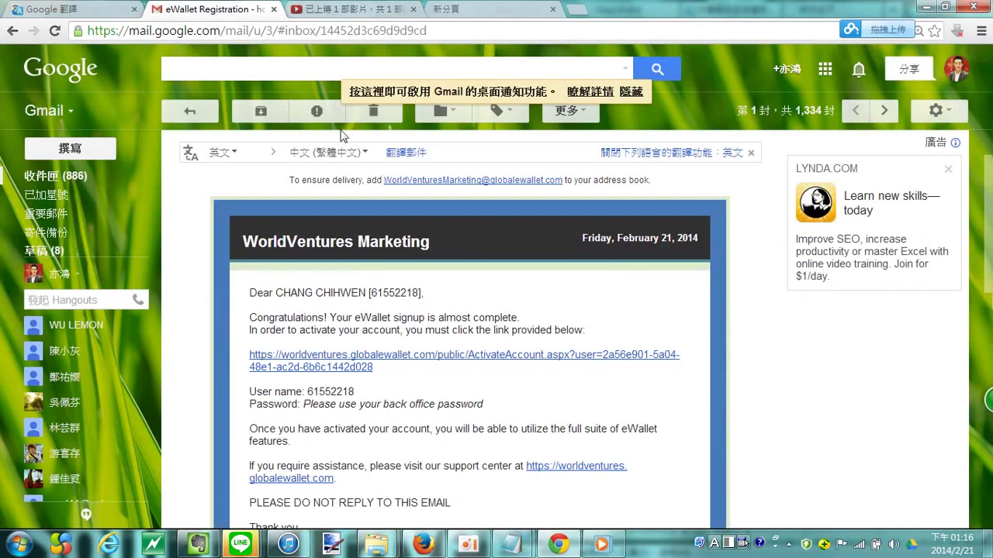
Step: Switch to the Firefox back office window and accept the Representative Terms and Conditions
{"action": "left_click", "coordinate": [549, 548]}
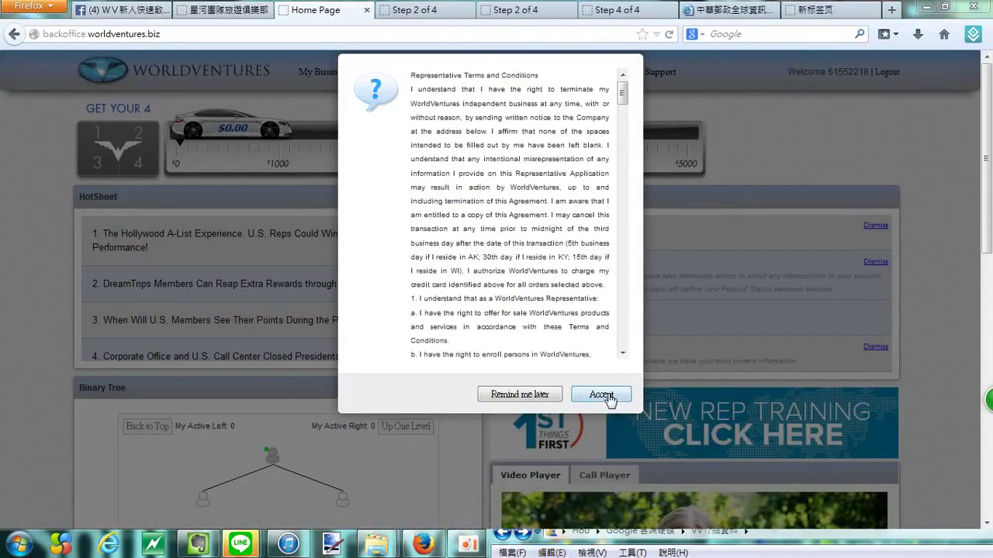
{"action": "left_click", "coordinate": [605, 395]}
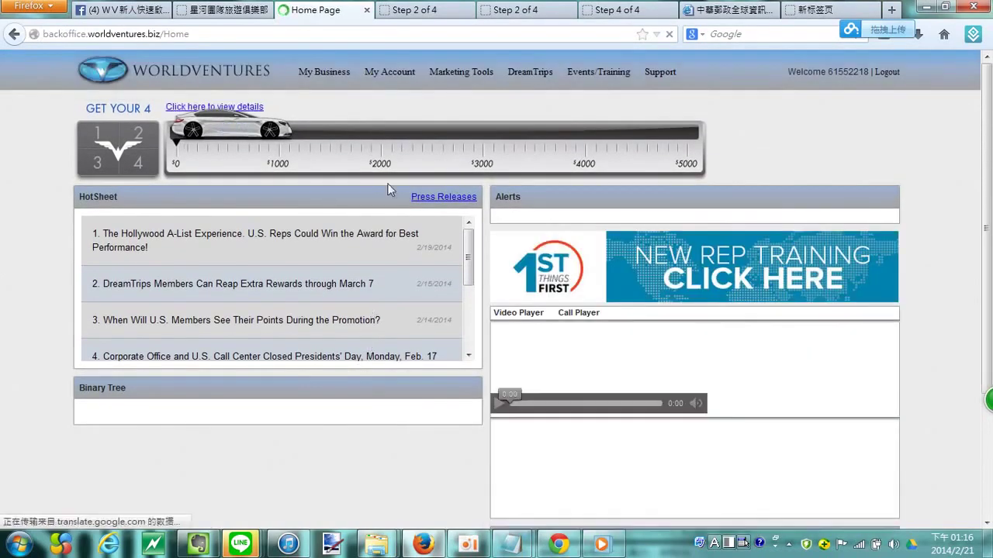
{"action": "mouse_move", "coordinate": [329, 82]}
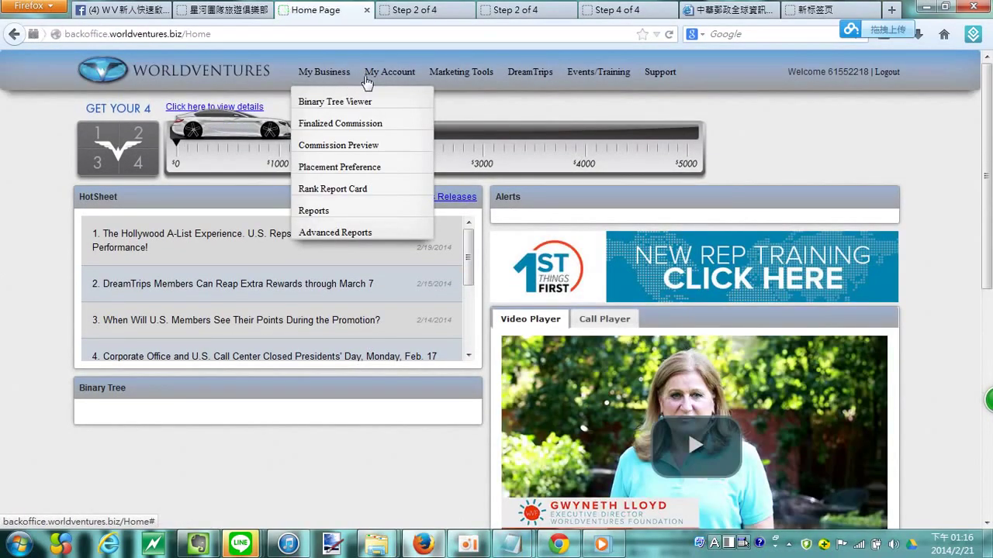
{"action": "mouse_move", "coordinate": [392, 79]}
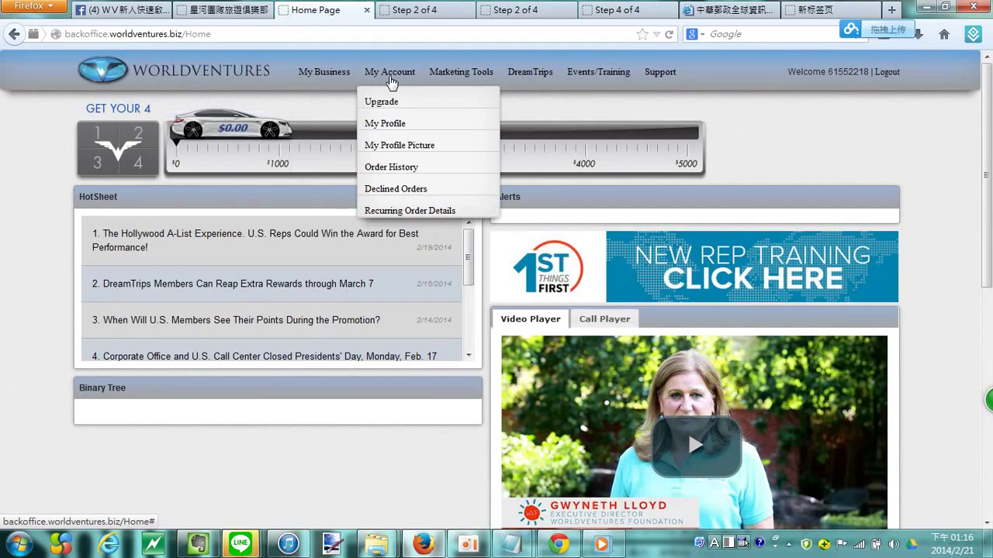
Step: Go to My Account > My Profile and show the Commission Payout tab
{"action": "left_click", "coordinate": [409, 132]}
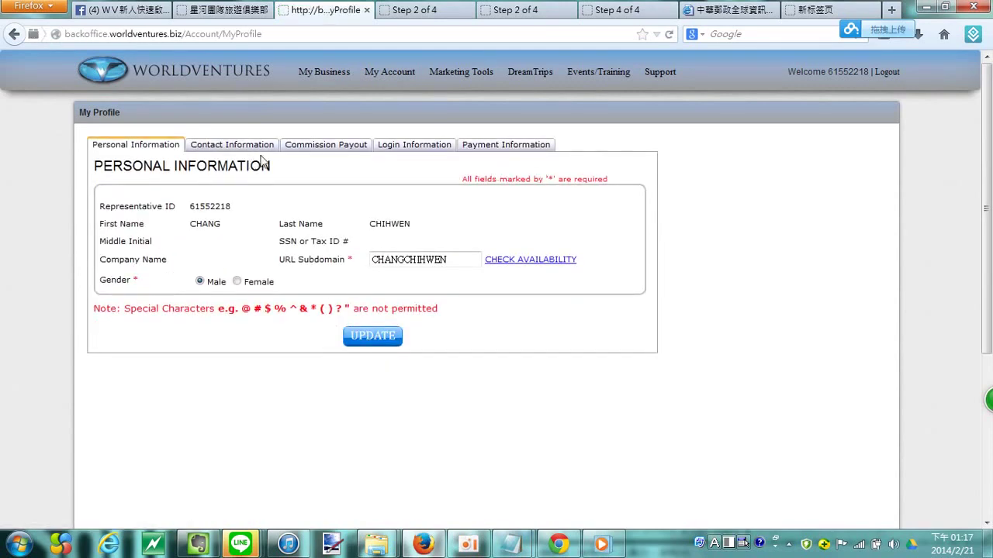
{"action": "left_click", "coordinate": [325, 146]}
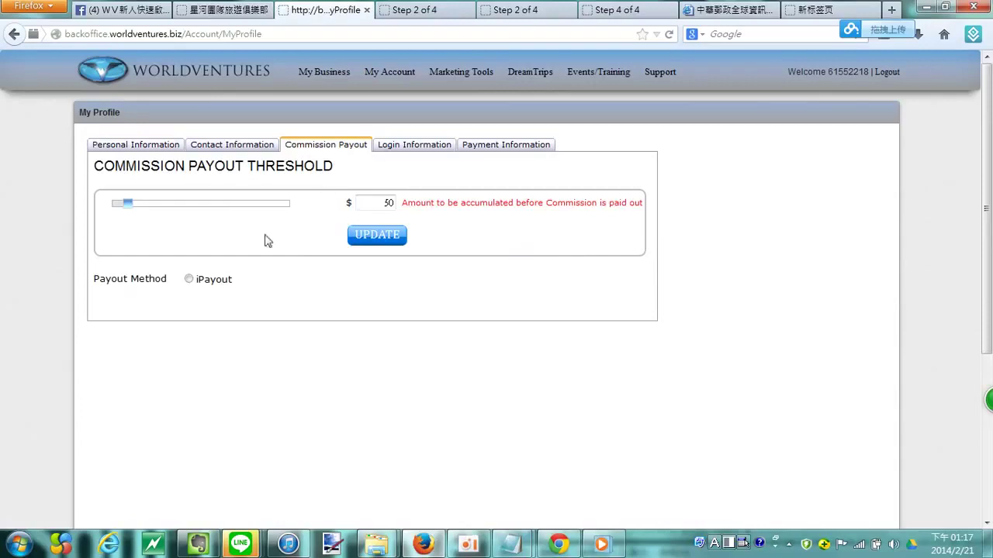
Step: Select iPayout as the commission payout method and save it with UPDATE
{"action": "left_click", "coordinate": [190, 279]}
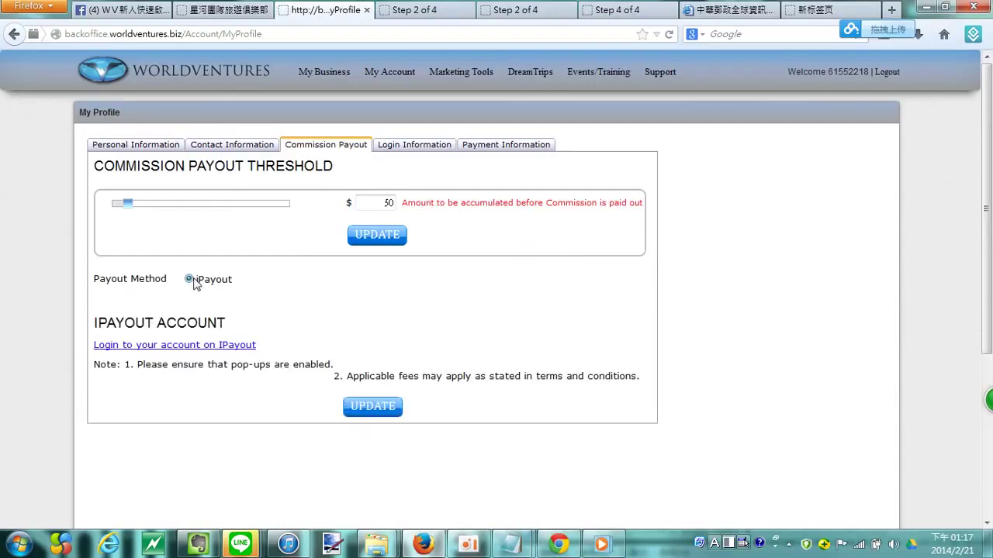
{"action": "left_click", "coordinate": [359, 416]}
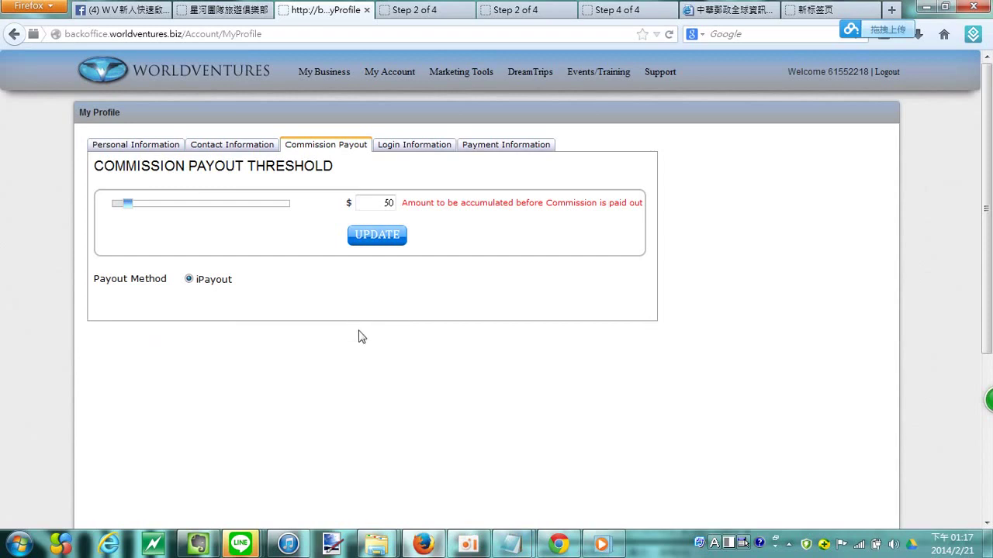
{"action": "scroll", "coordinate": [326, 311], "scroll_direction": "down", "scroll_amount": 5}
{"action": "scroll", "coordinate": [301, 280], "scroll_direction": "up", "scroll_amount": 5}
{"action": "scroll", "coordinate": [326, 333], "scroll_direction": "down", "scroll_amount": 5}
{"action": "scroll", "coordinate": [347, 384], "scroll_direction": "up", "scroll_amount": 5}
{"action": "left_click", "coordinate": [188, 281]}
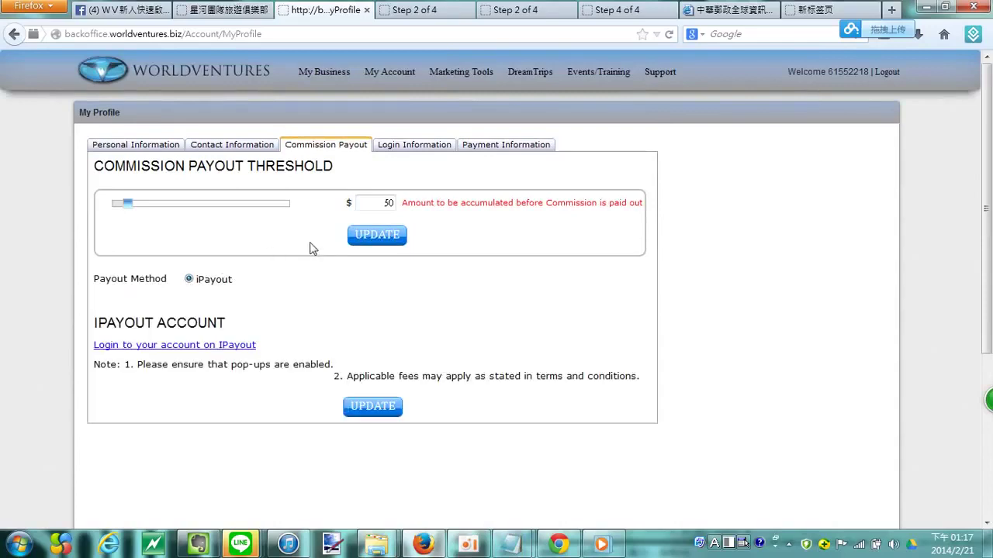
Step: Open the iPayout account login link, then close the eWallet popup window
{"action": "left_click", "coordinate": [221, 345]}
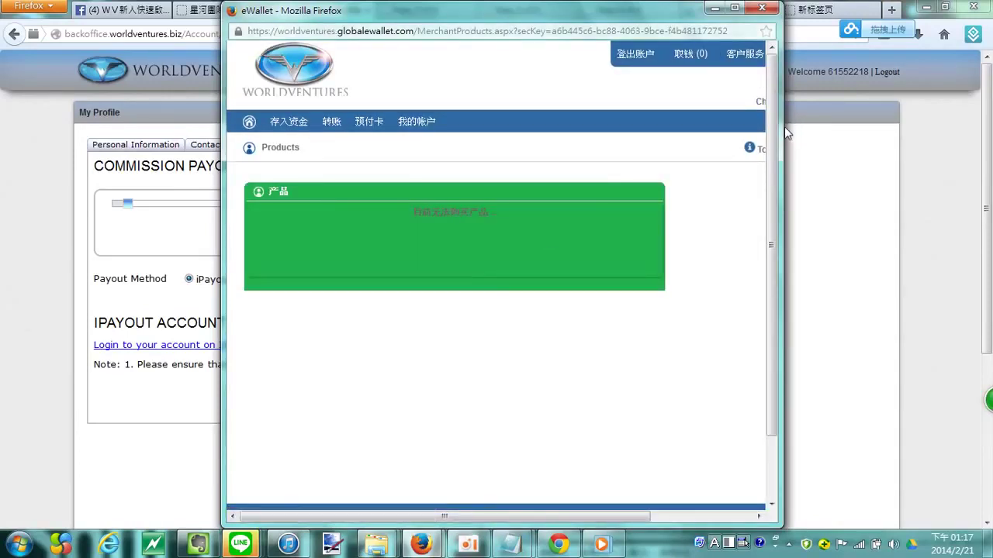
{"action": "left_click_drag", "start_coordinate": [784, 128], "coordinate": [916, 141]}
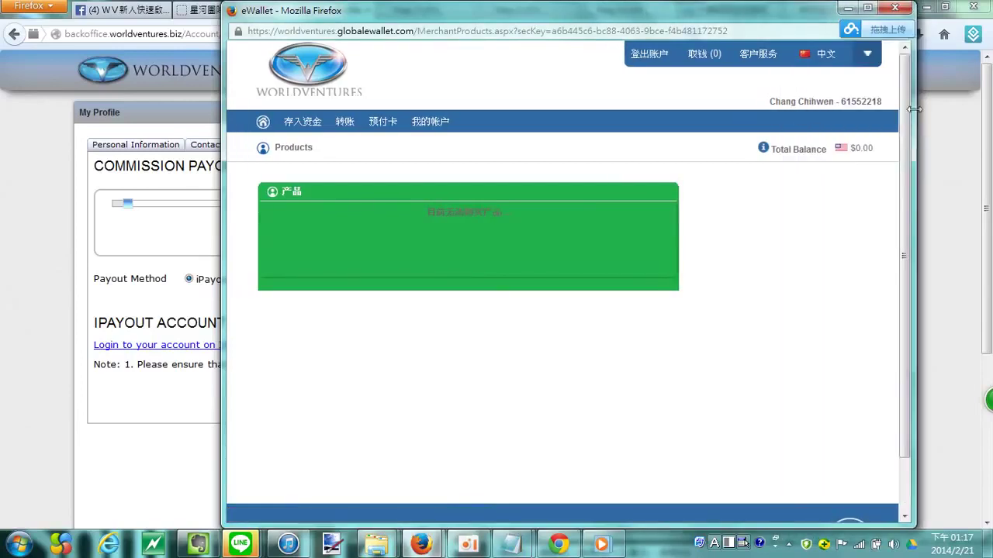
{"action": "left_click", "coordinate": [895, 8]}
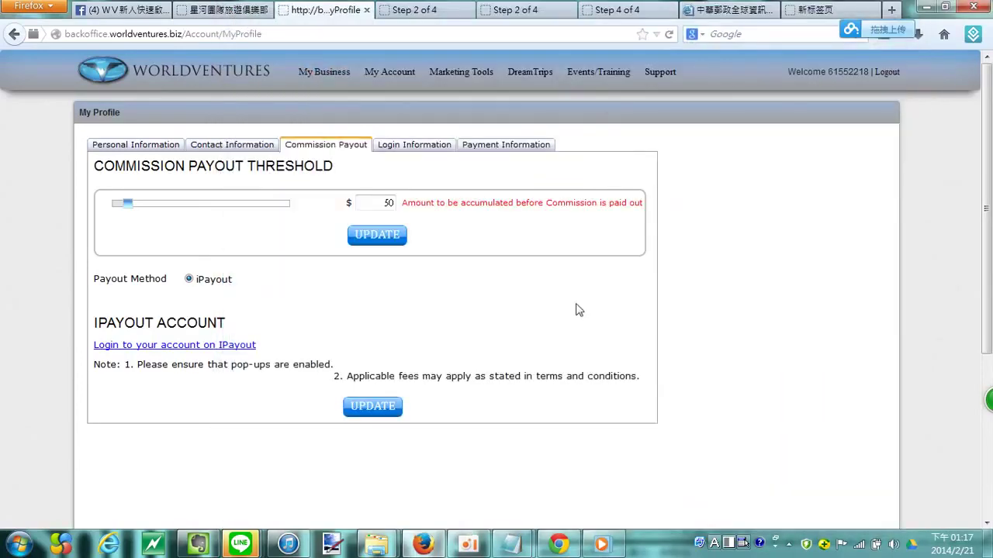